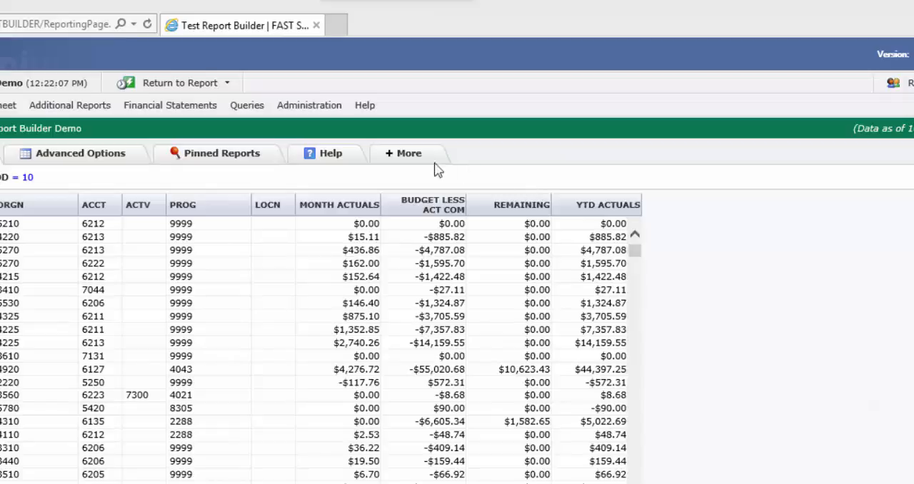
# Add a new hyperlink on the YTD ACTUALS column of the Report Builder Demo report
pyautogui.click(403, 161)
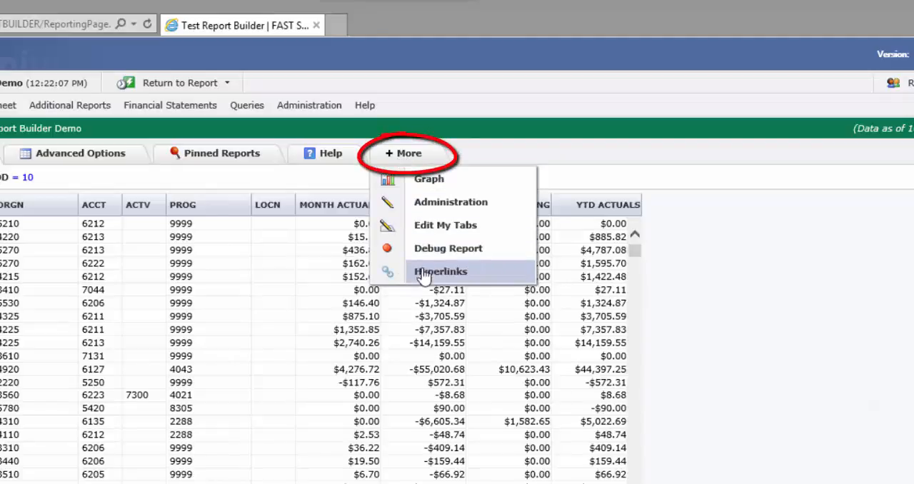
pyautogui.click(455, 273)
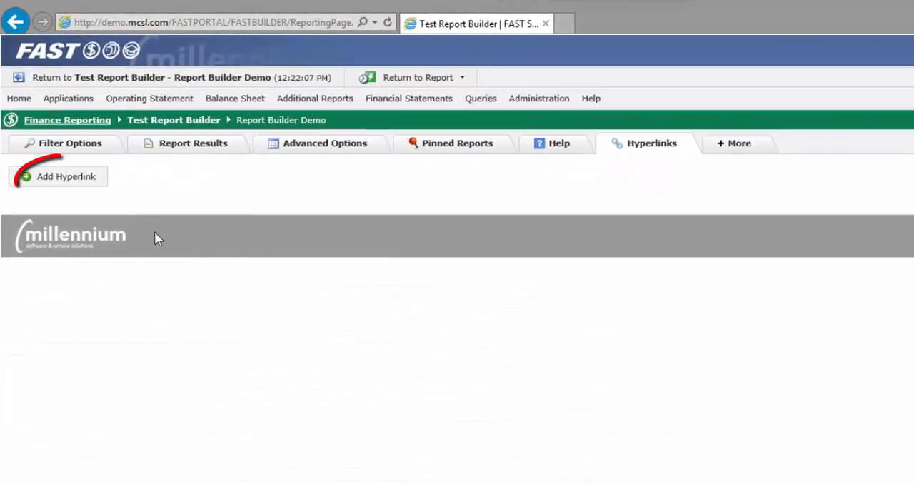
pyautogui.click(72, 183)
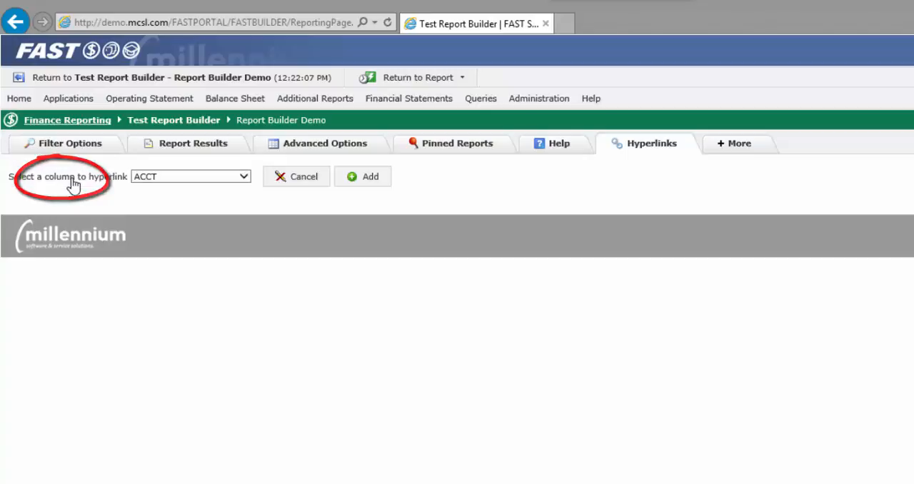
pyautogui.click(243, 176)
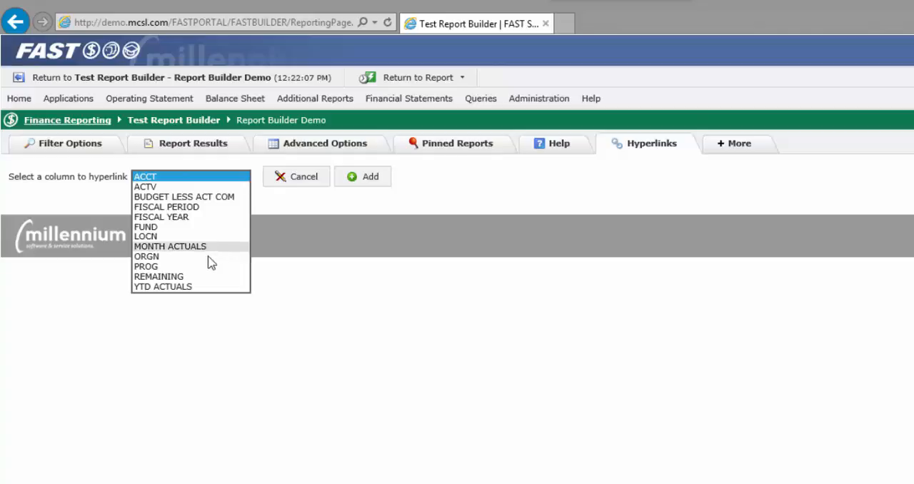
pyautogui.click(181, 288)
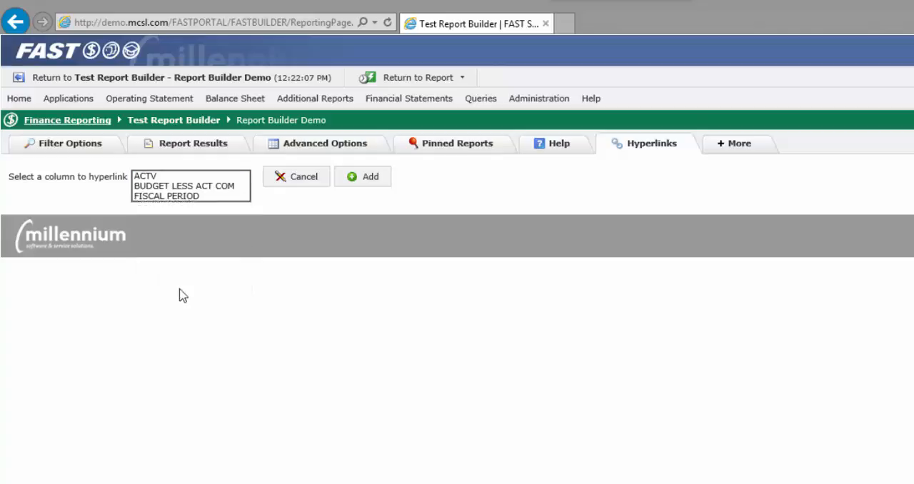
pyautogui.click(359, 181)
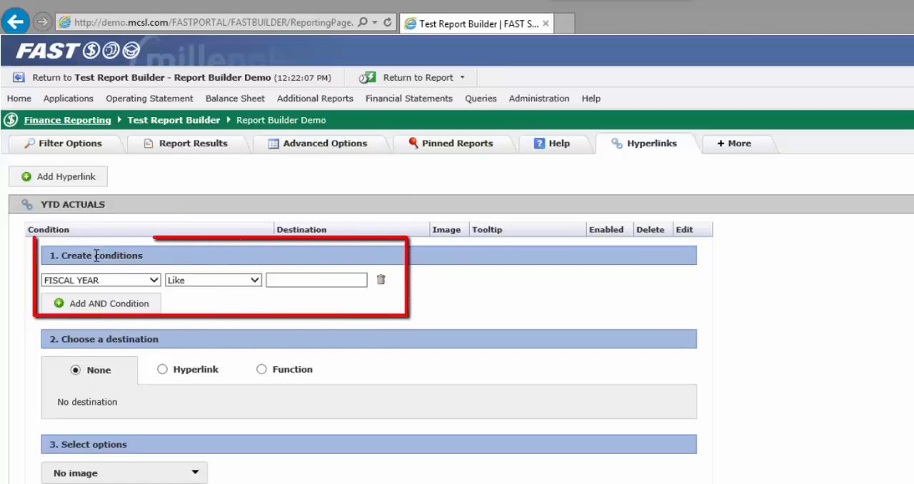
# Set the hyperlink's condition to YTD ACTUALS Not Blank
pyautogui.click(153, 281)
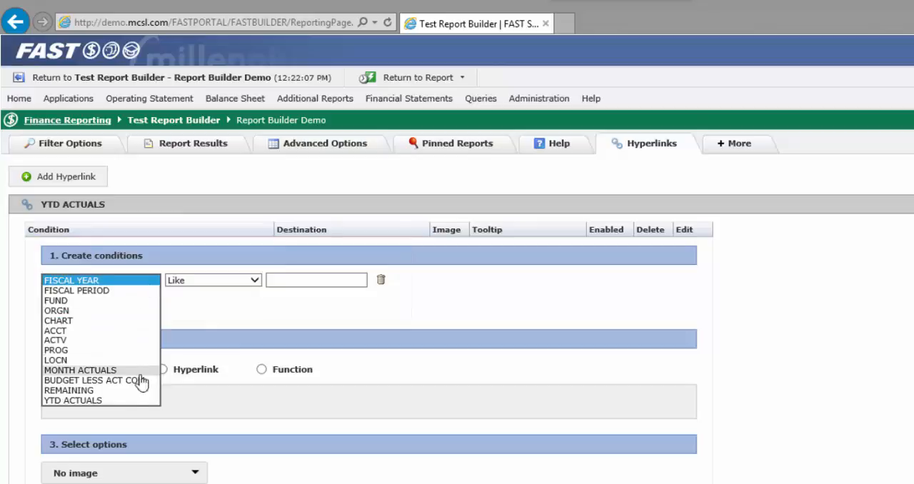
pyautogui.click(117, 400)
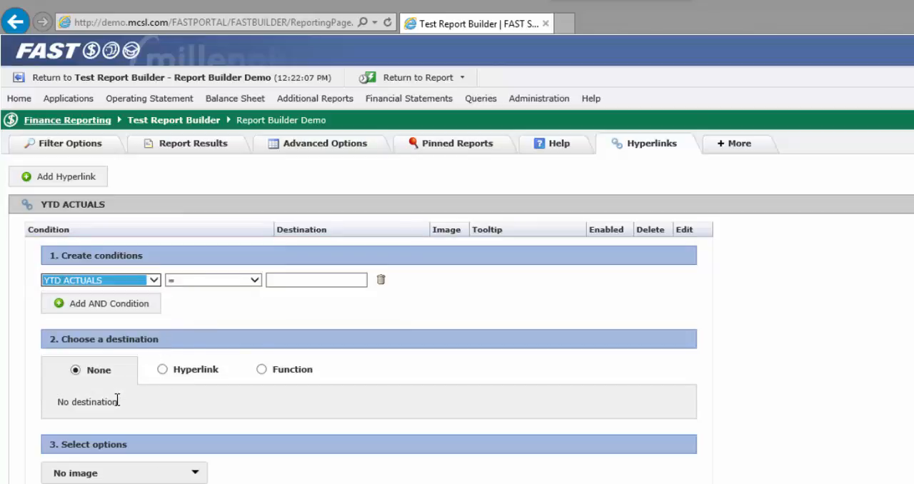
pyautogui.click(254, 281)
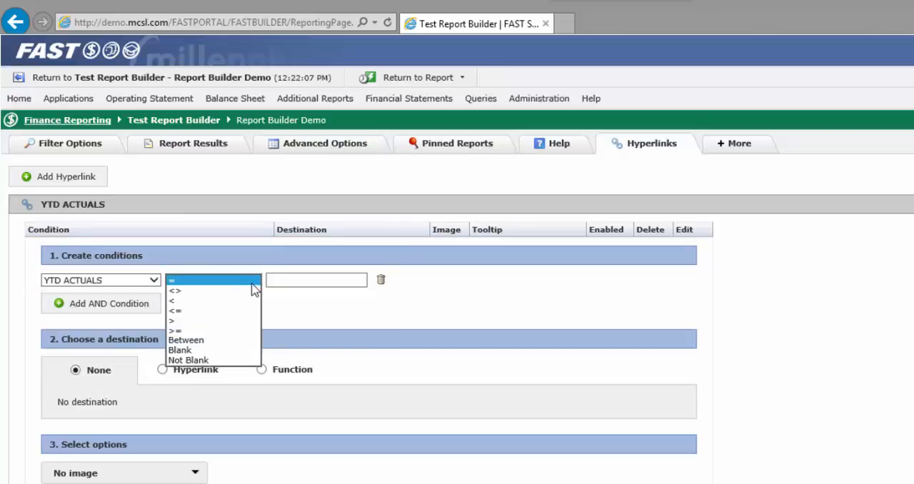
pyautogui.click(210, 361)
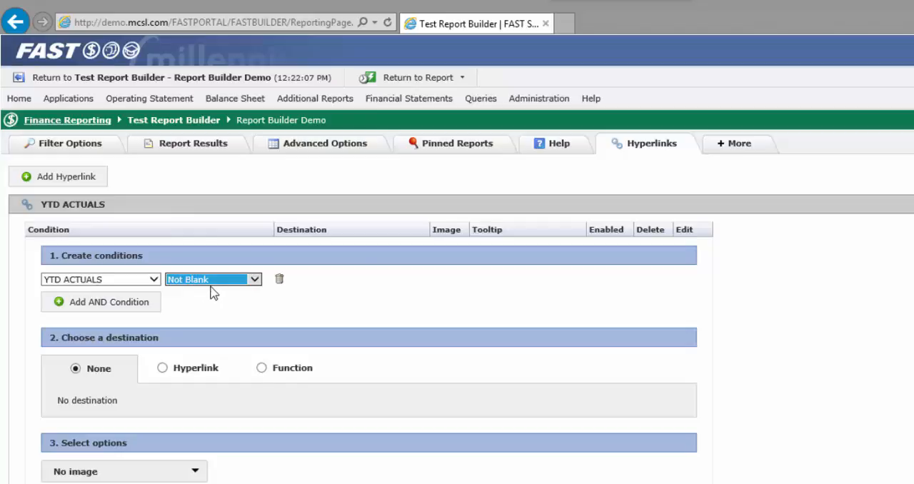
# Make the destination a hyperlink to the Demo Detail page in the Finance Reporting schema
pyautogui.scroll(-1, 215, 306)
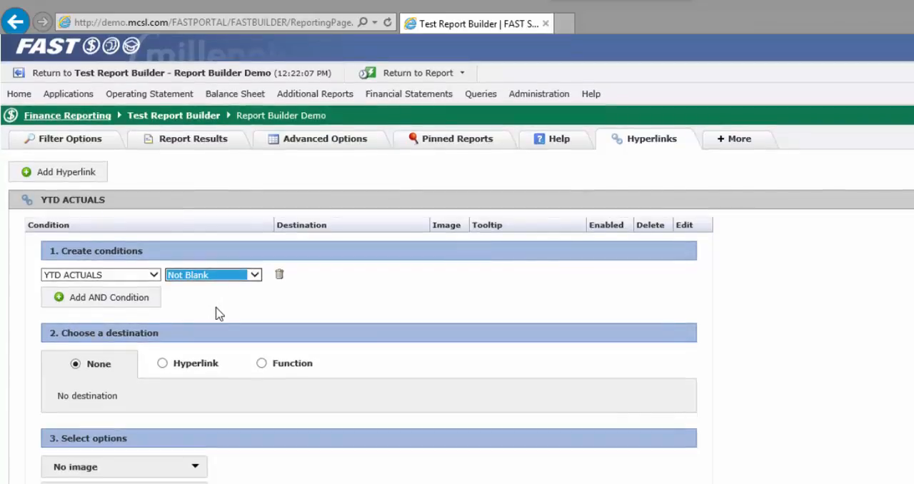
pyautogui.click(163, 364)
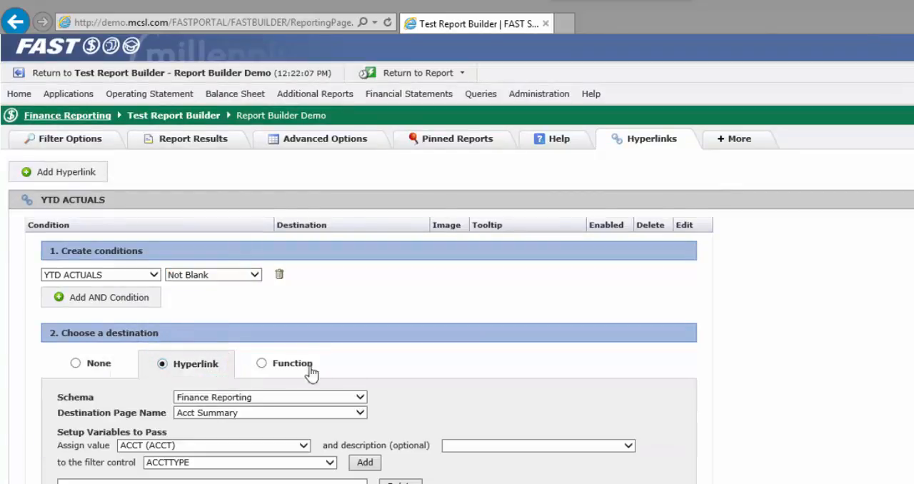
pyautogui.scroll(-2, 461, 362)
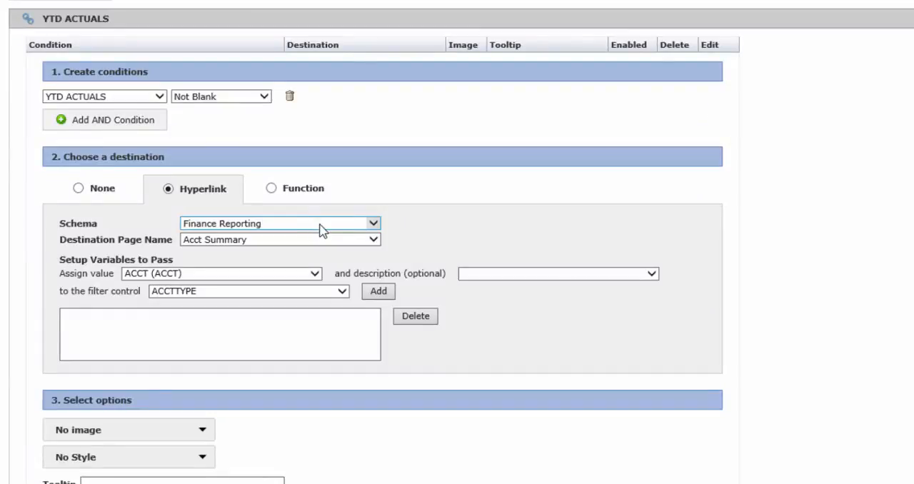
pyautogui.click(374, 224)
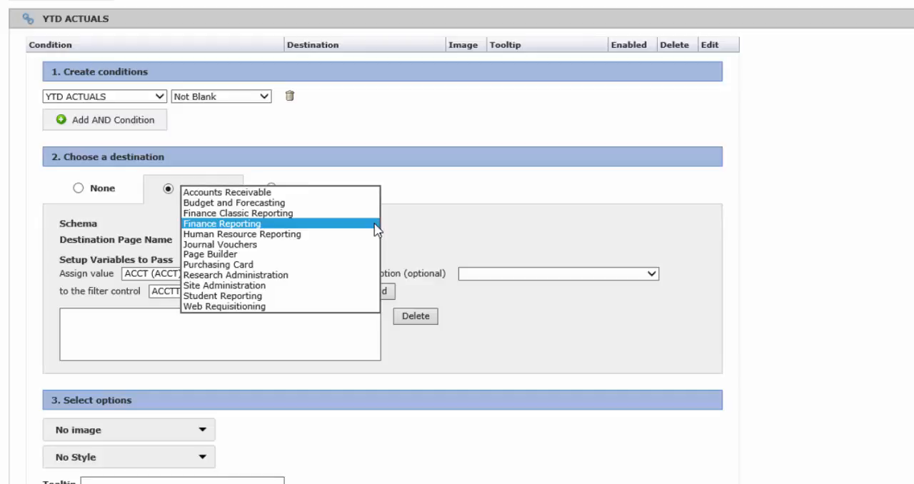
pyautogui.click(403, 219)
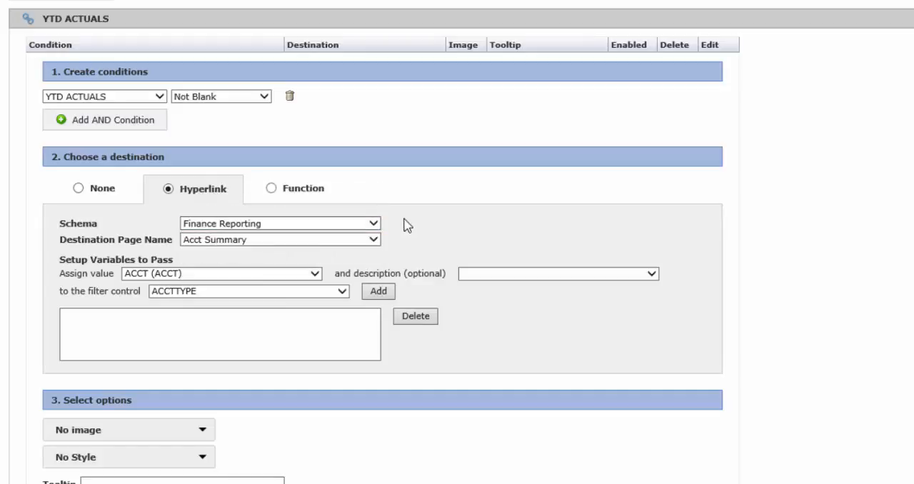
pyautogui.click(373, 240)
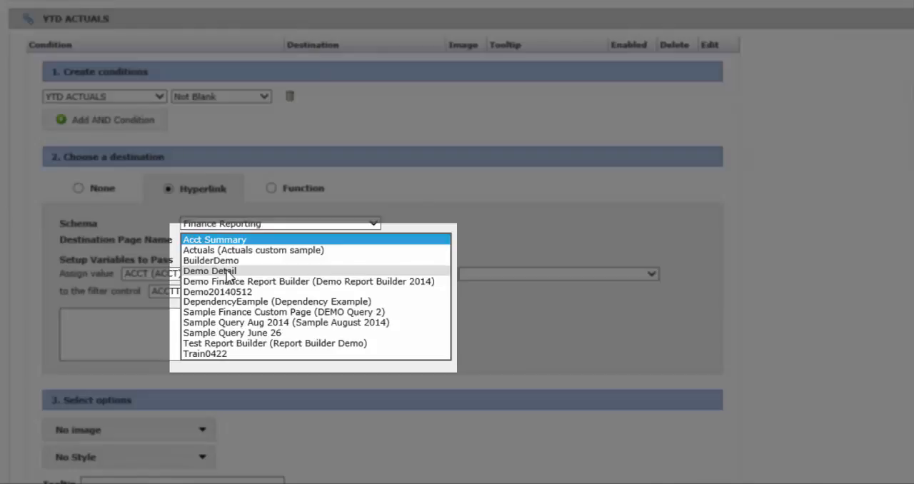
pyautogui.click(227, 271)
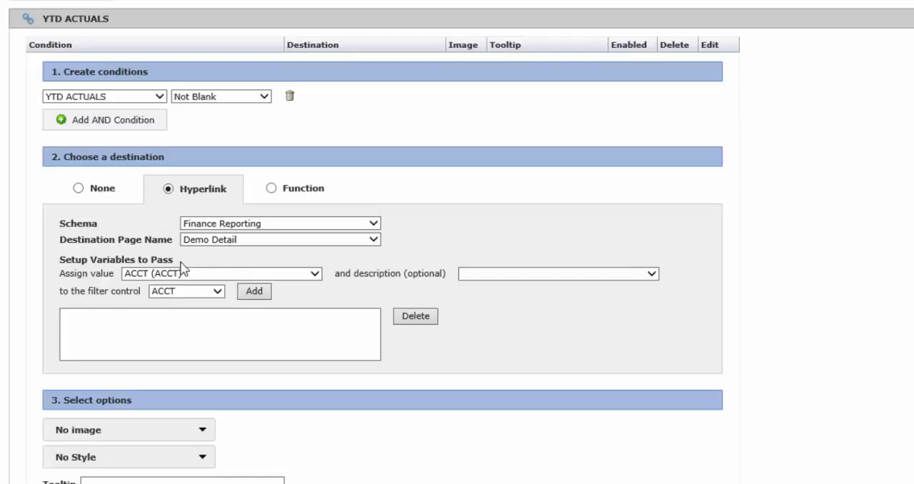
# Add a variable that passes the ACCT value to the destination's ACCT filter control
pyautogui.click(315, 275)
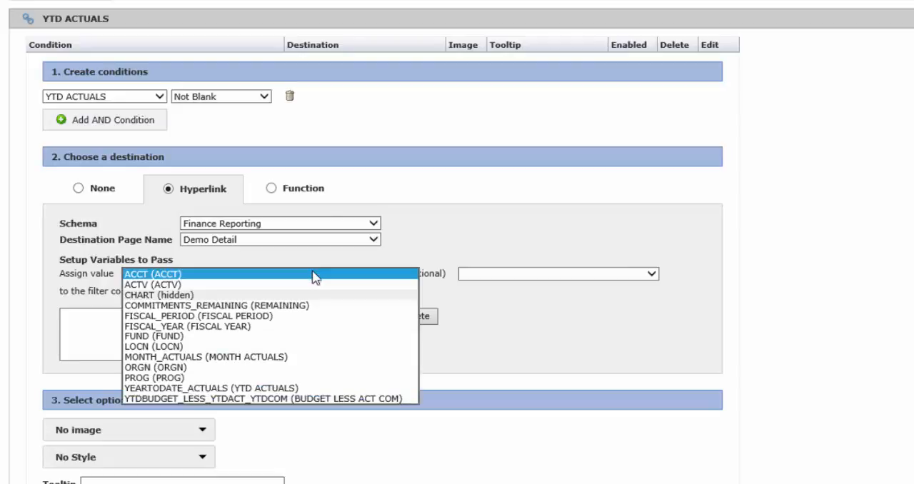
pyautogui.click(312, 277)
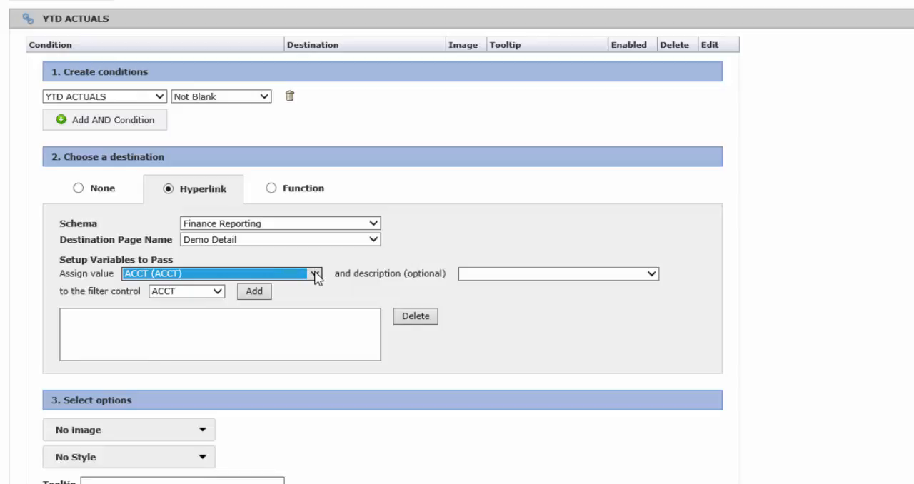
pyautogui.click(216, 292)
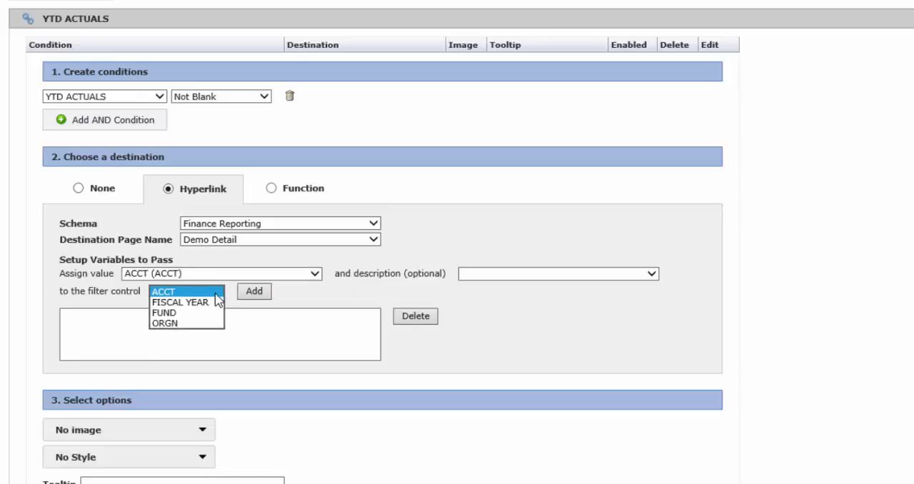
pyautogui.click(179, 293)
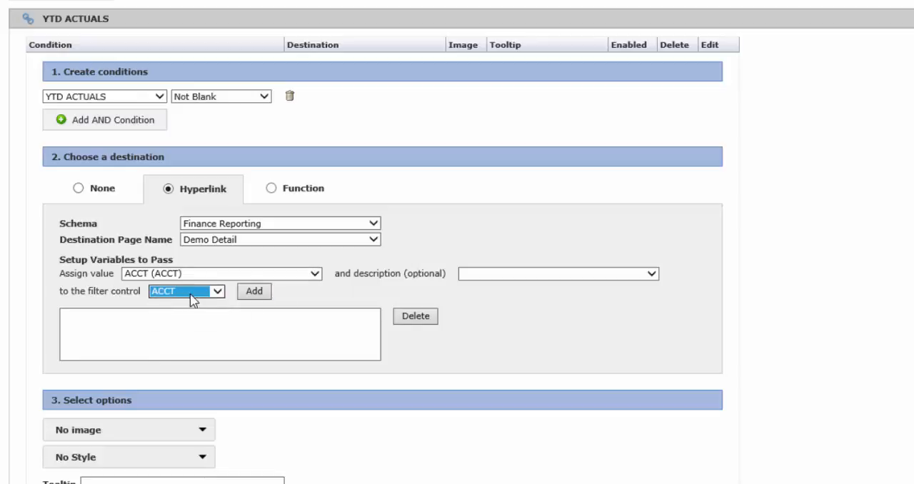
pyautogui.click(260, 296)
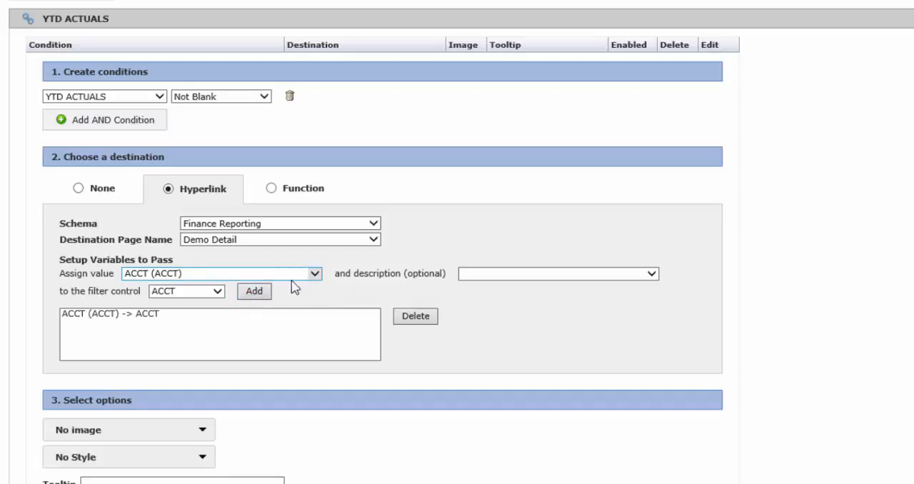
# Add a variable that passes the FISCAL_YEAR value to the FISCAL YEAR filter control
pyautogui.click(315, 274)
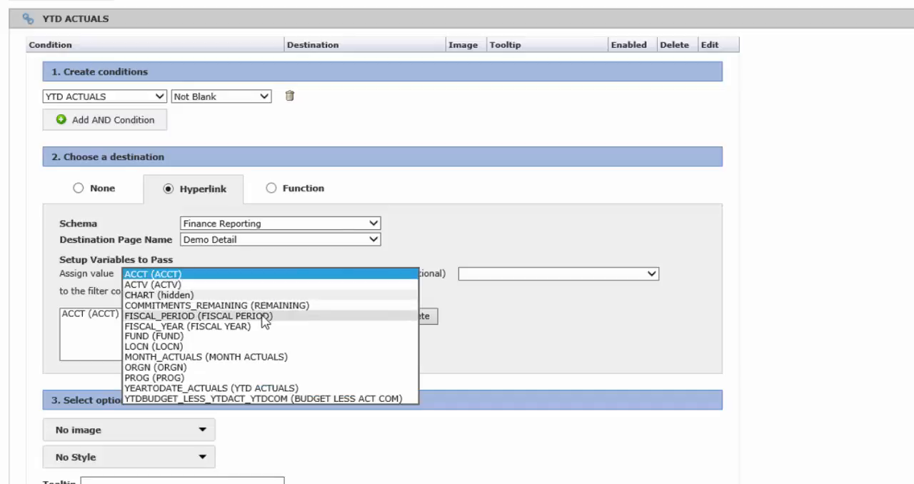
pyautogui.click(213, 327)
pyautogui.click(218, 293)
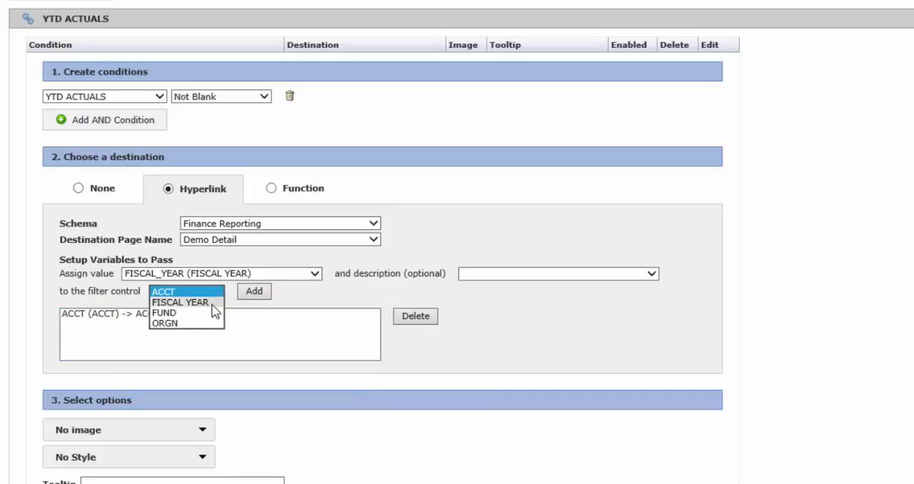
pyautogui.click(214, 300)
pyautogui.click(254, 292)
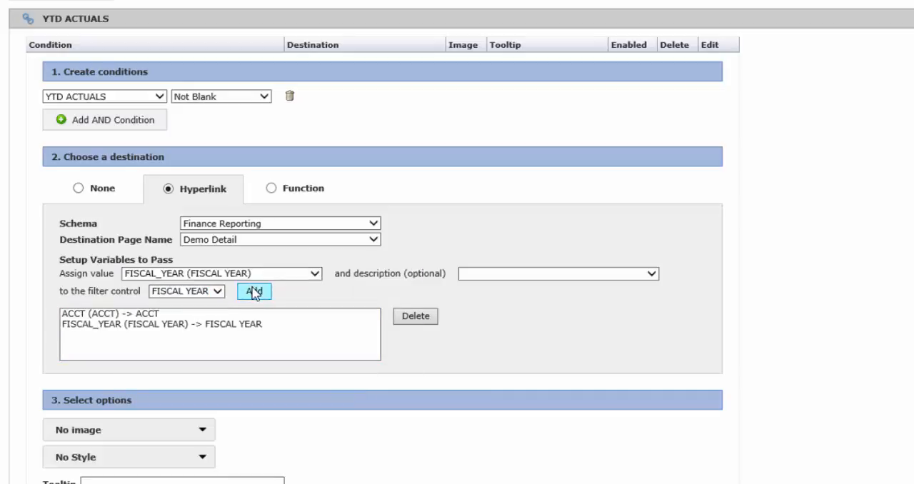
# Add a variable that passes the FUND value to the FUND filter control
pyautogui.click(297, 277)
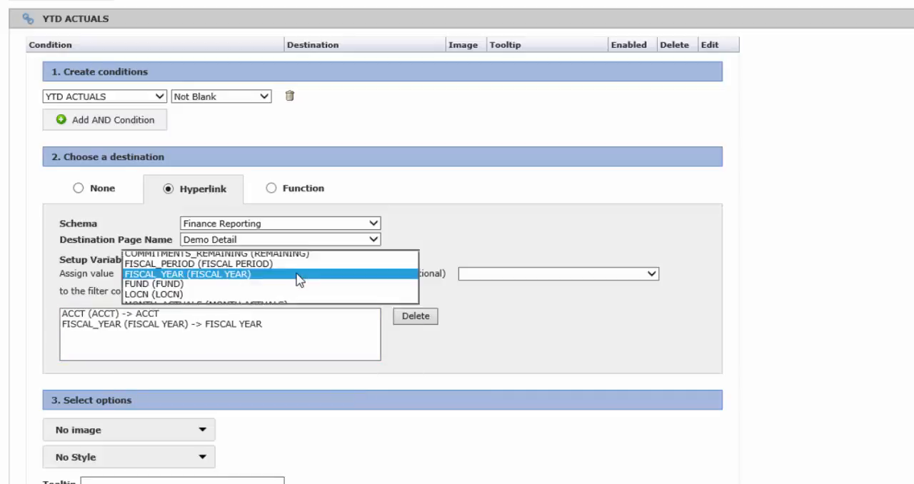
pyautogui.click(198, 284)
pyautogui.click(210, 293)
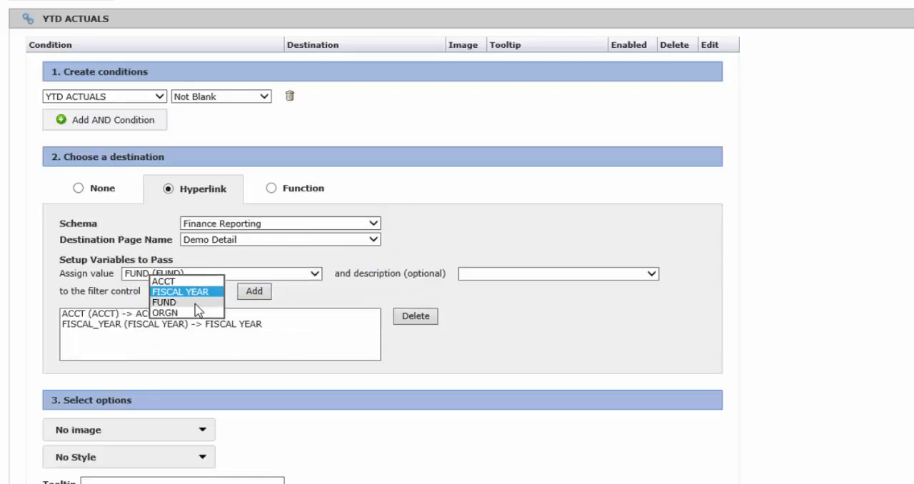
pyautogui.click(193, 301)
pyautogui.click(253, 293)
# Add a variable that passes the ORGN value to the ORGN filter control
pyautogui.click(316, 276)
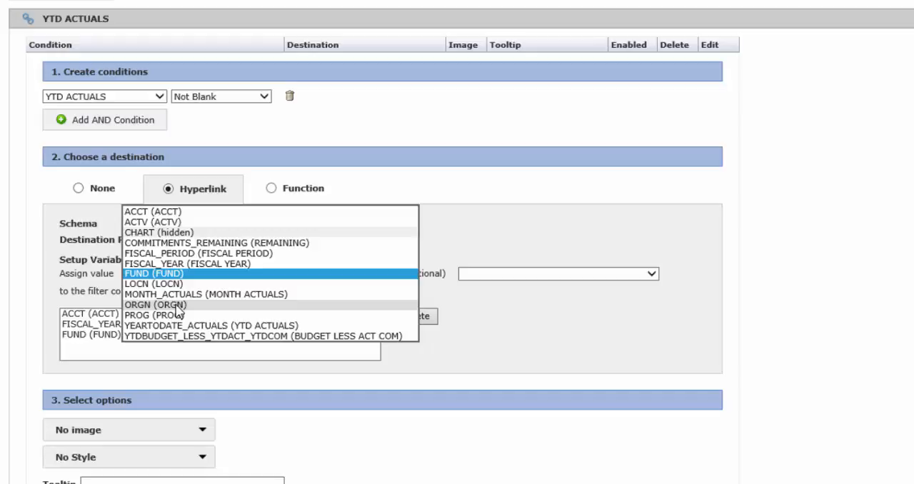
pyautogui.click(177, 306)
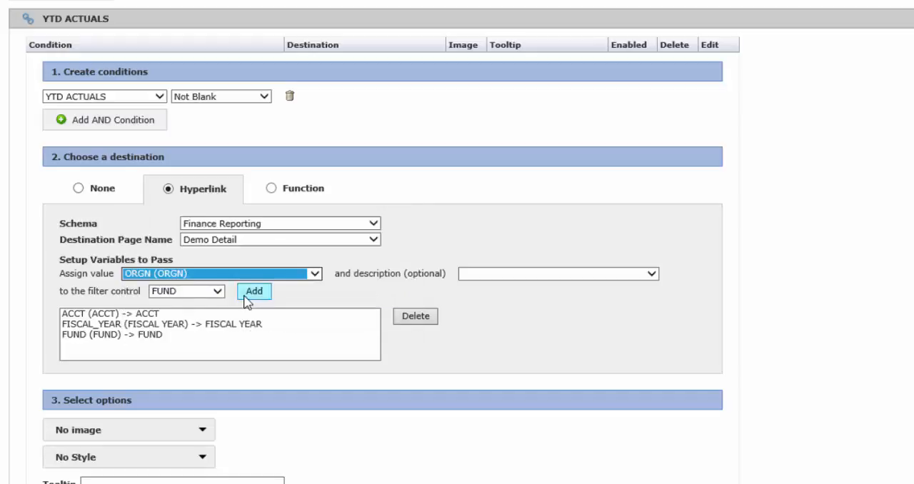
pyautogui.click(218, 291)
pyautogui.click(179, 306)
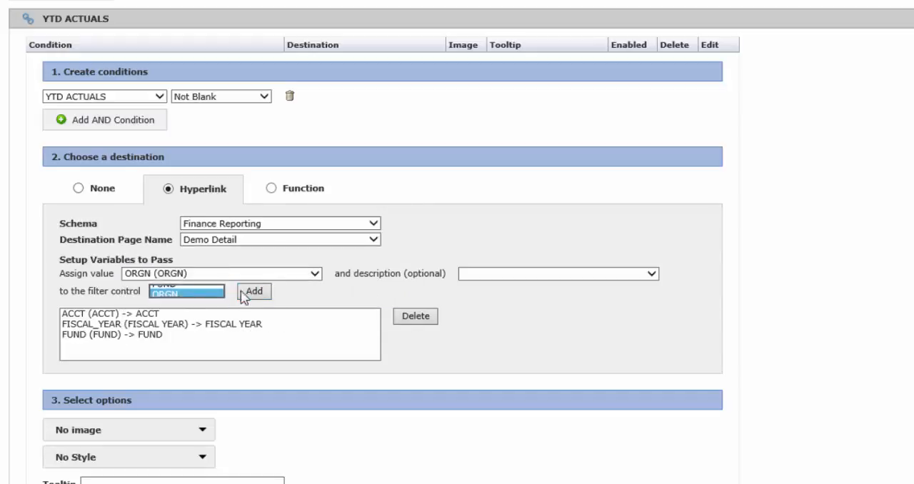
pyautogui.click(255, 292)
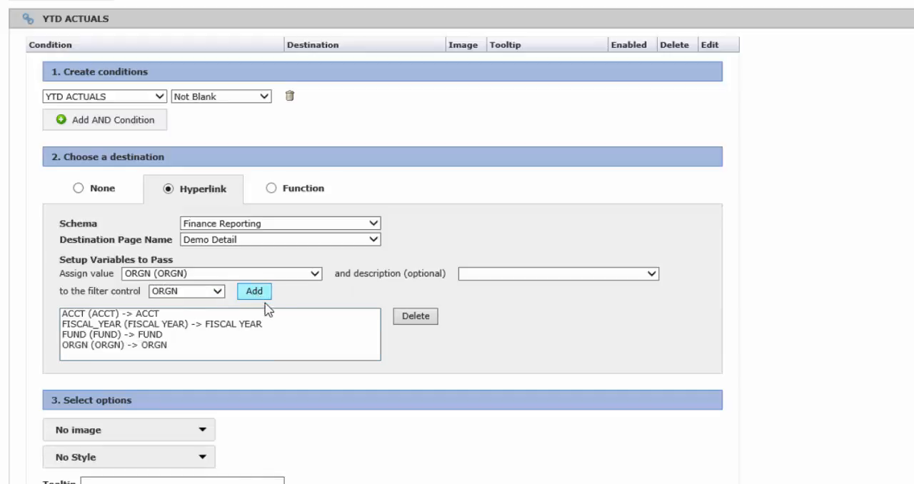
# Enter the tooltip "Click here to drill down and view detail" and save the hyperlink
pyautogui.scroll(-3, 265, 433)
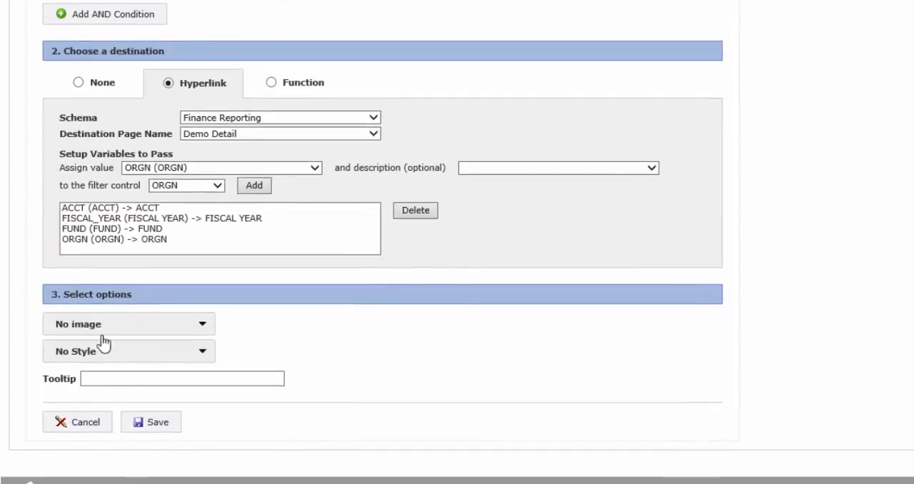
pyautogui.click(144, 382)
pyautogui.click(144, 383)
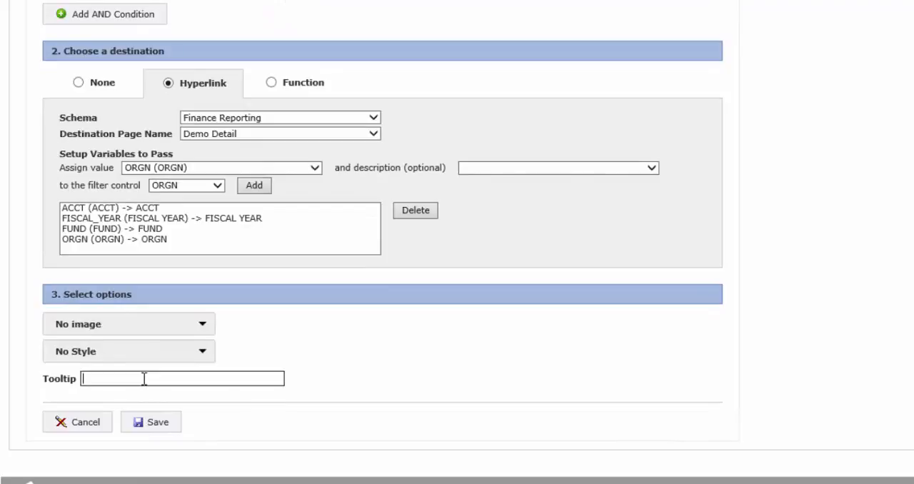
pyautogui.write('Click here to ')
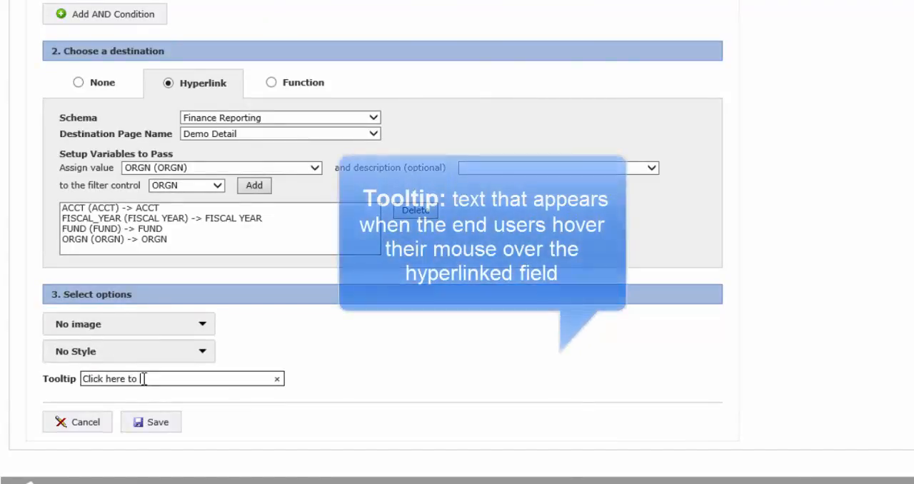
pyautogui.write('drill down and view detail')
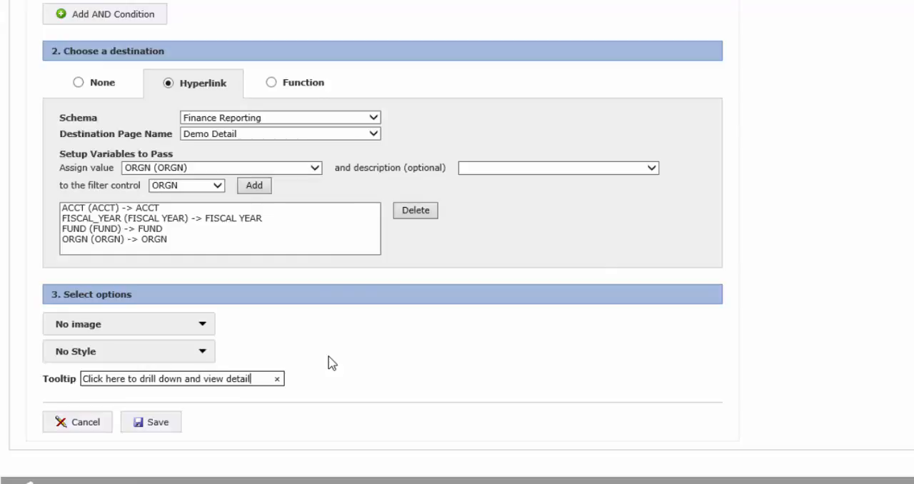
pyautogui.click(152, 424)
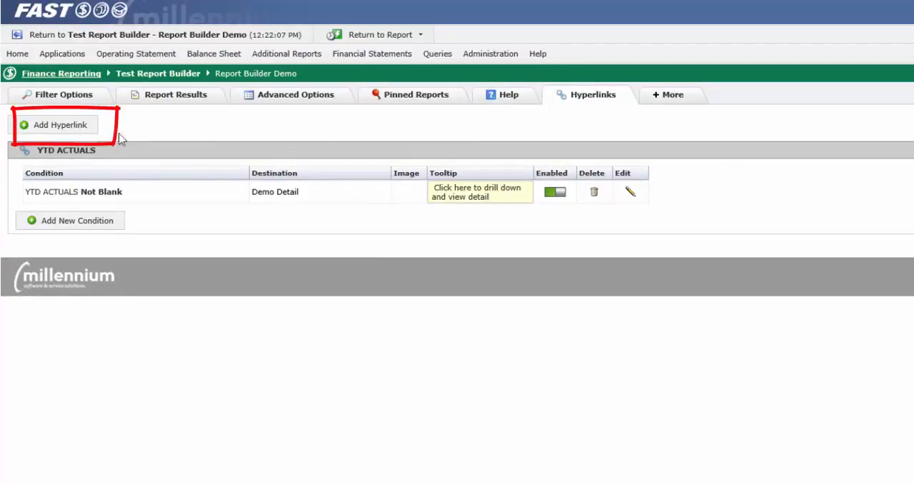
# Rerun the report and test the YTD ACTUALS drill-down on the row with ORGN 3410 and ACCT 7044, returning to the report
pyautogui.click(62, 99)
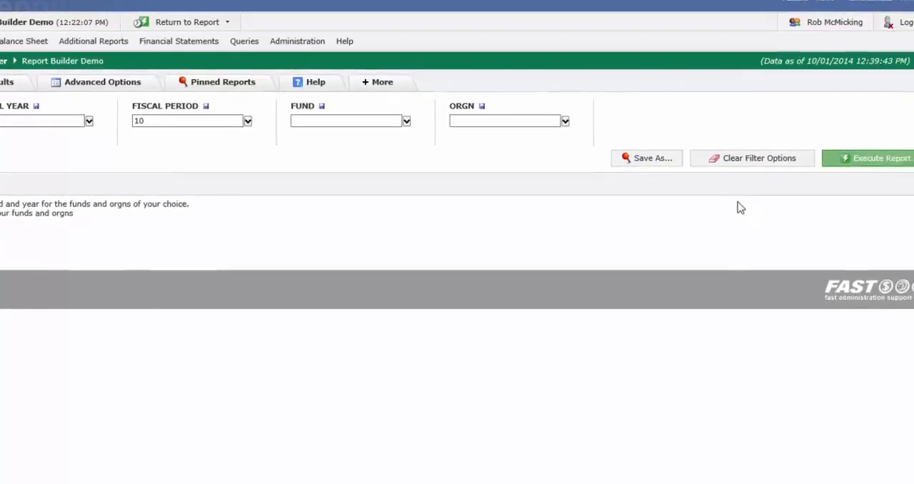
pyautogui.click(846, 159)
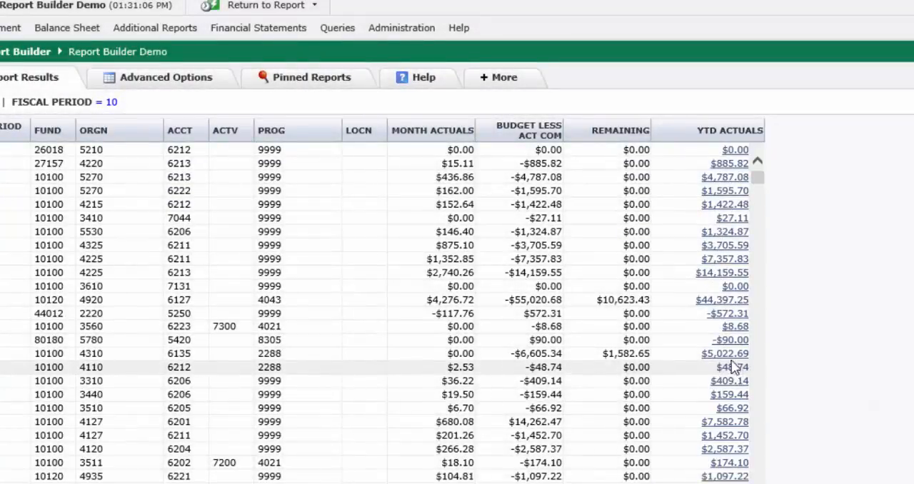
pyautogui.click(729, 223)
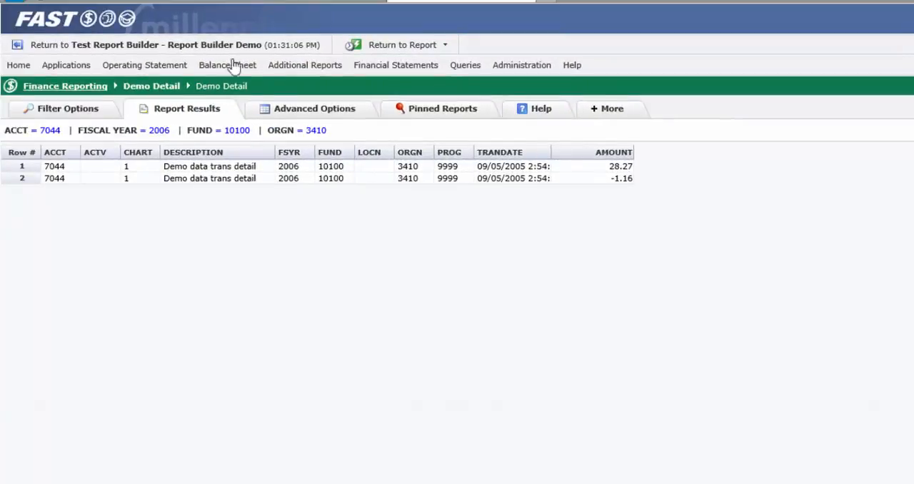
pyautogui.click(173, 45)
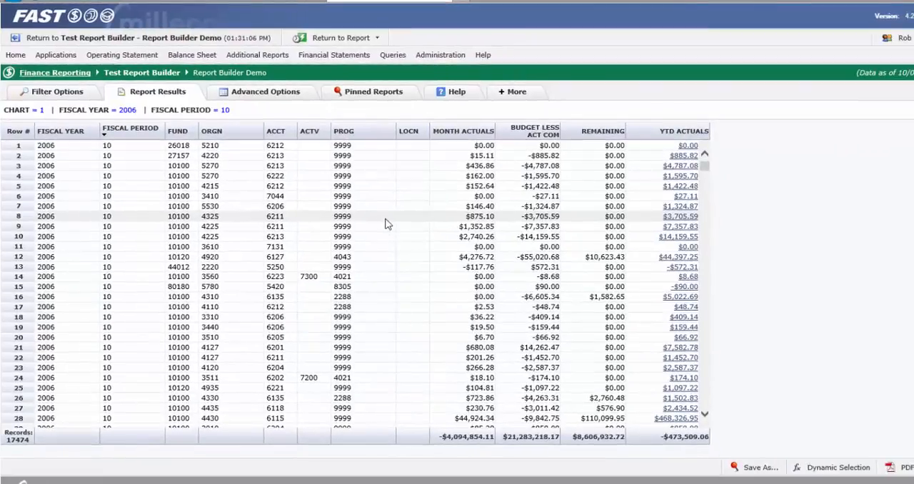